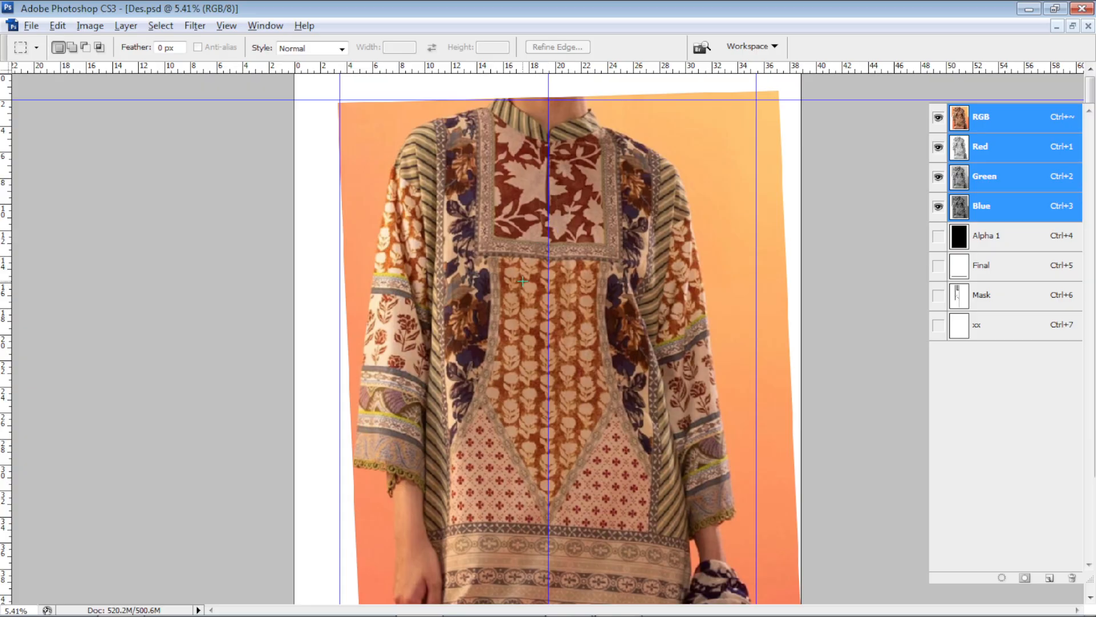
# Step: Examine the printed kurta photo from the neckline panel down to the hem borders and sleeves
pyautogui.scroll(2, 510, 269)
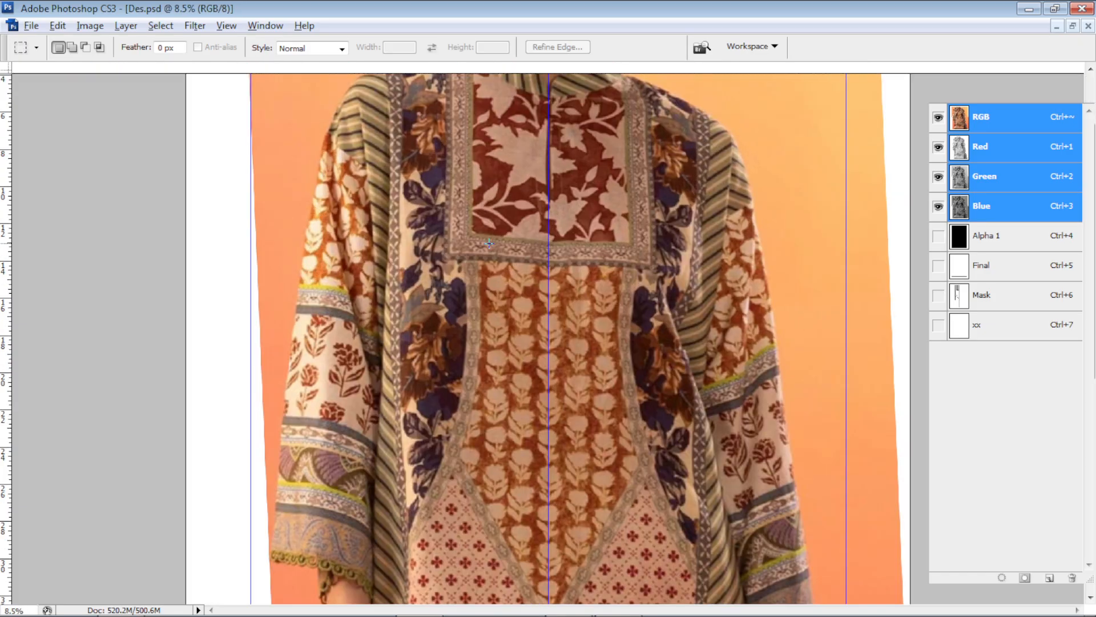
pyautogui.scroll(3, 430, 323)
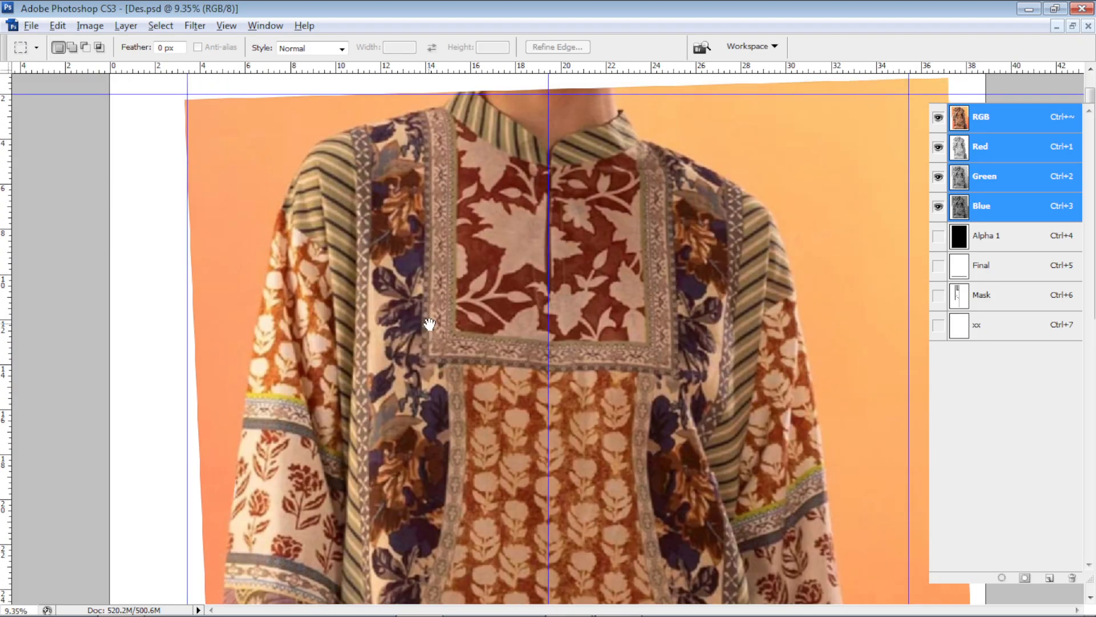
pyautogui.scroll(1, 428, 255)
pyautogui.scroll(3, 489, 328)
pyautogui.scroll(-3, 540, 314)
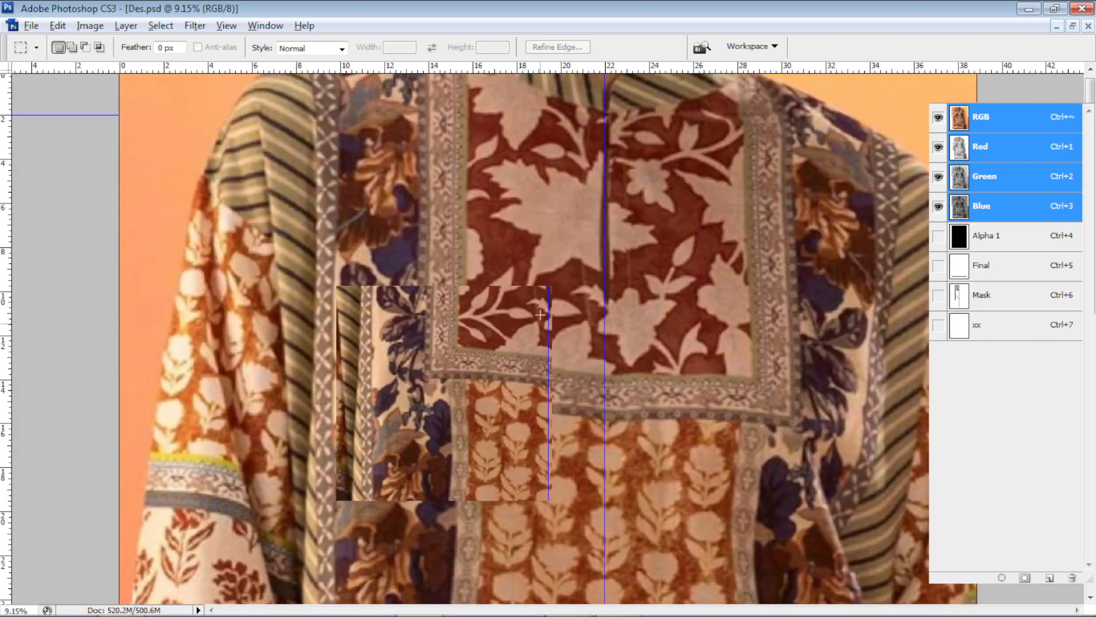
pyautogui.scroll(-2, 540, 314)
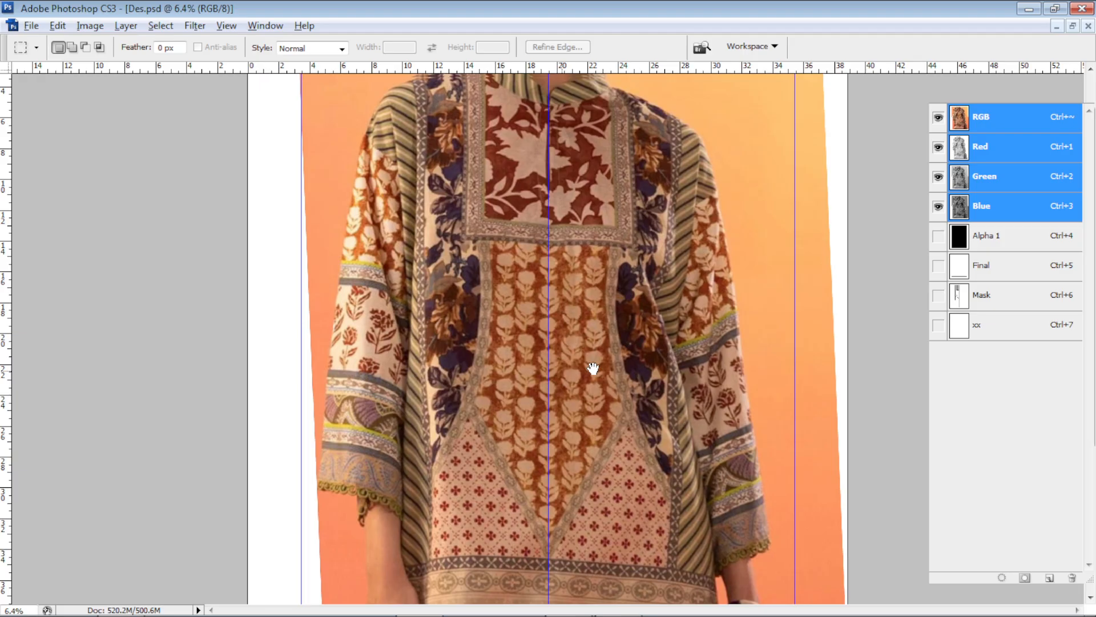
pyautogui.scroll(1, 593, 368)
pyautogui.scroll(2, 576, 358)
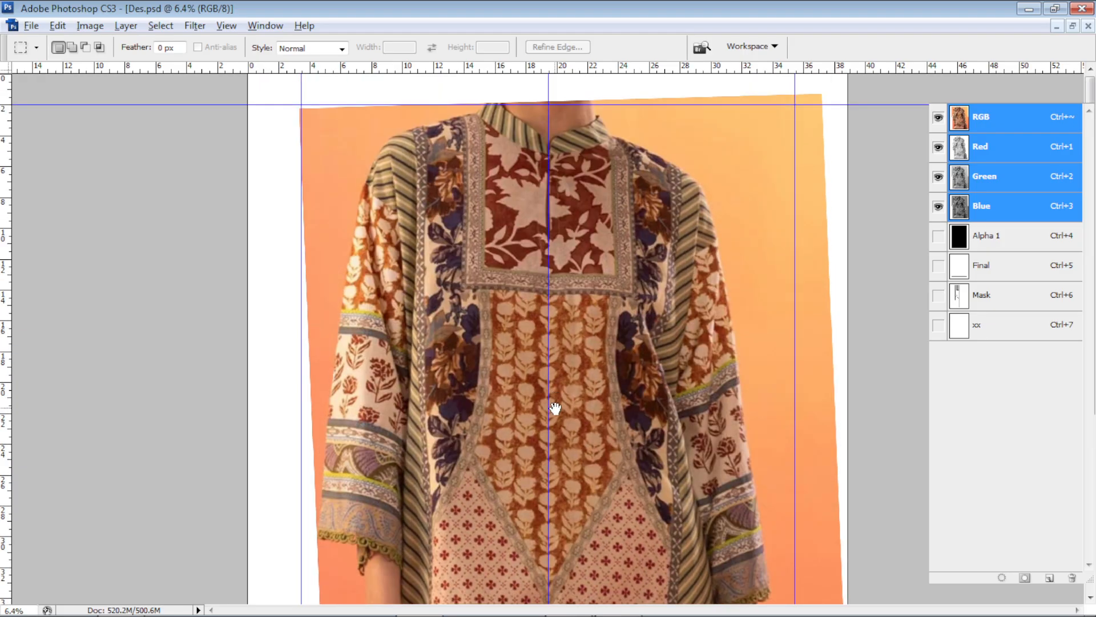
pyautogui.scroll(-4, 625, 346)
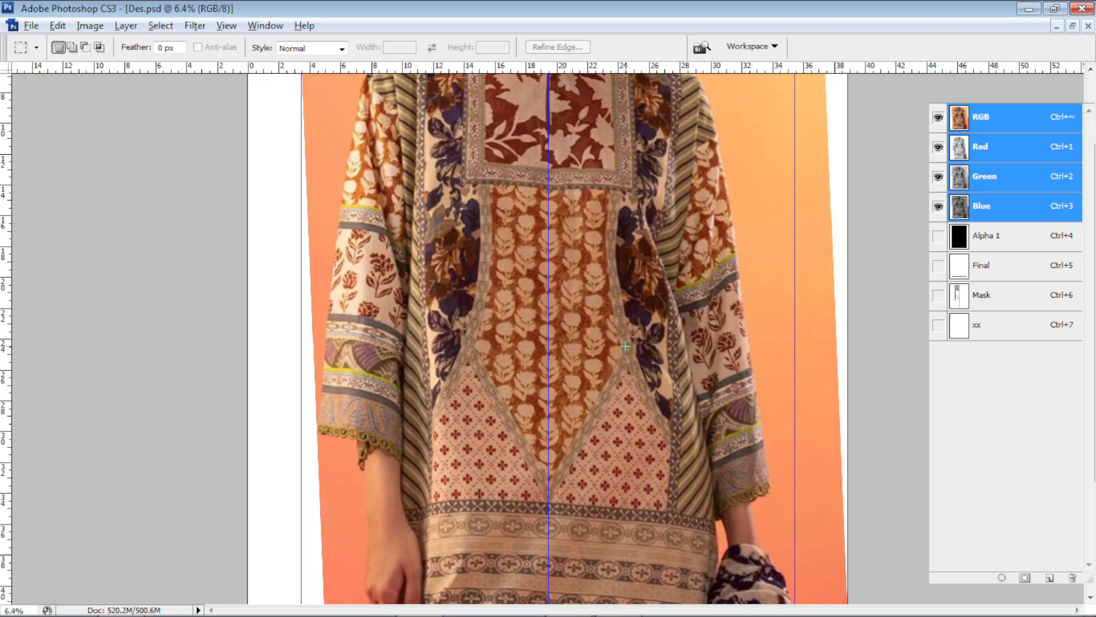
pyautogui.press('f')
pyautogui.moveTo(500, 114); pyautogui.dragTo(550, 469)
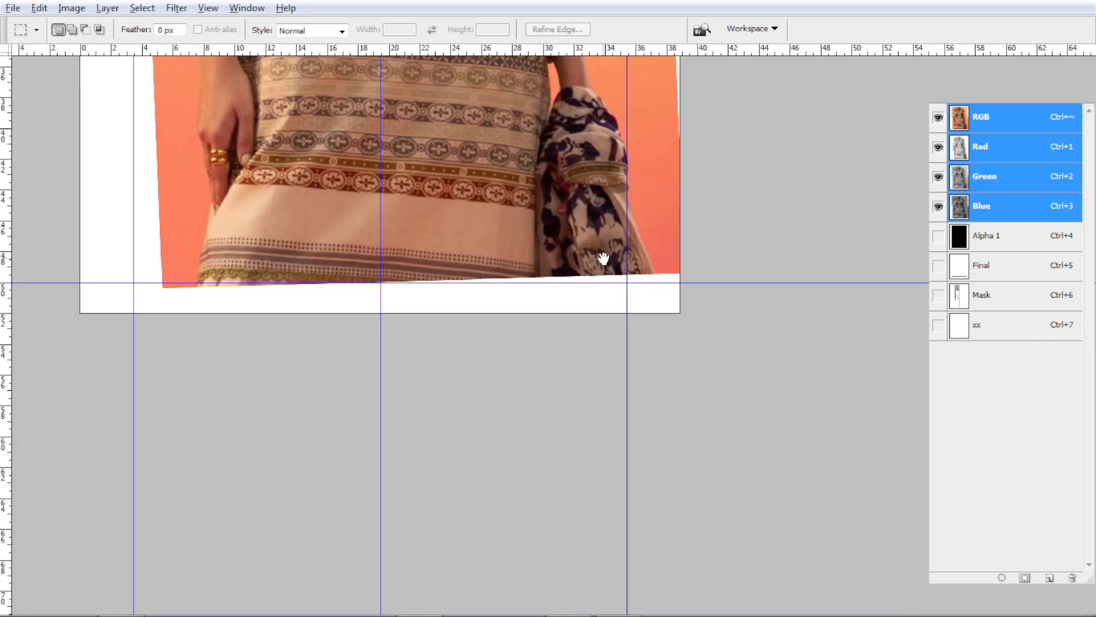
pyautogui.moveTo(604, 259); pyautogui.dragTo(588, 372)
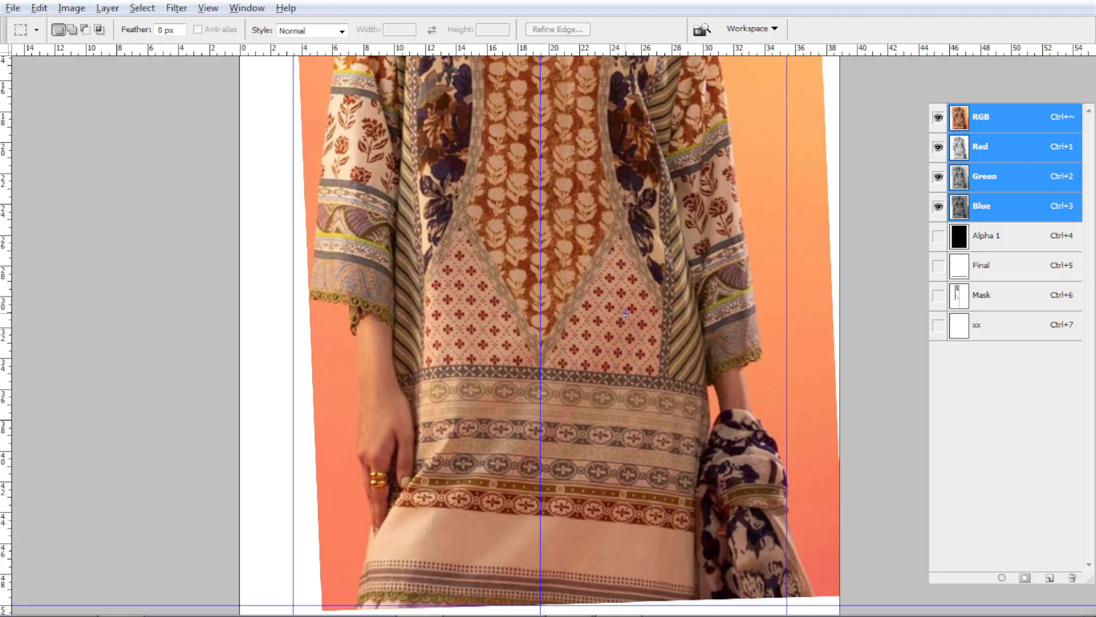
pyautogui.scroll(5, 568, 348)
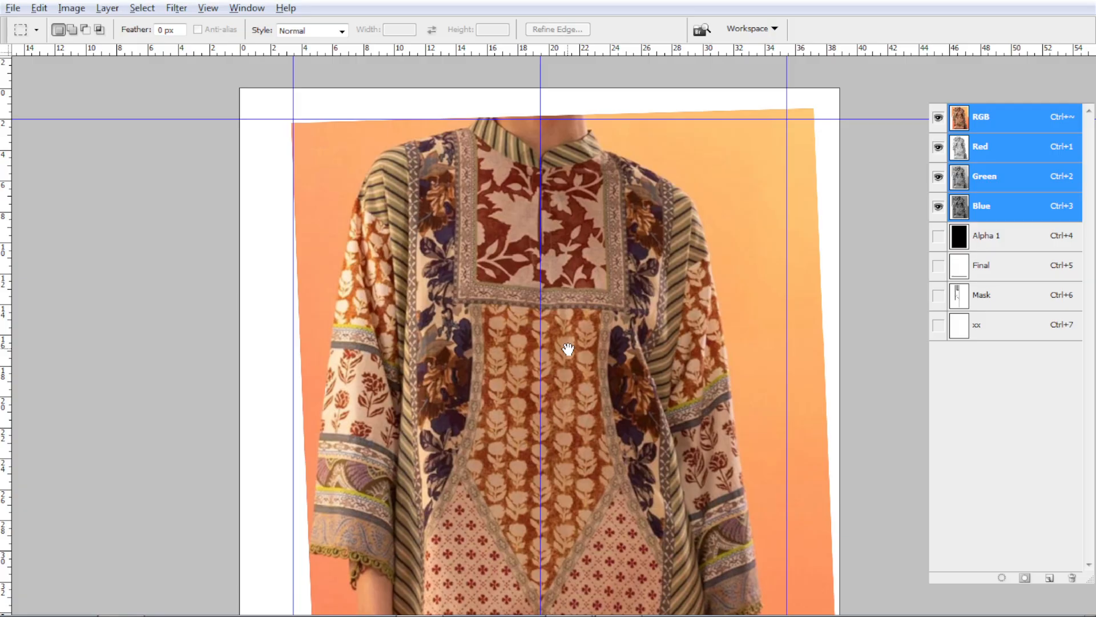
pyautogui.moveTo(568, 348); pyautogui.dragTo(571, 387)
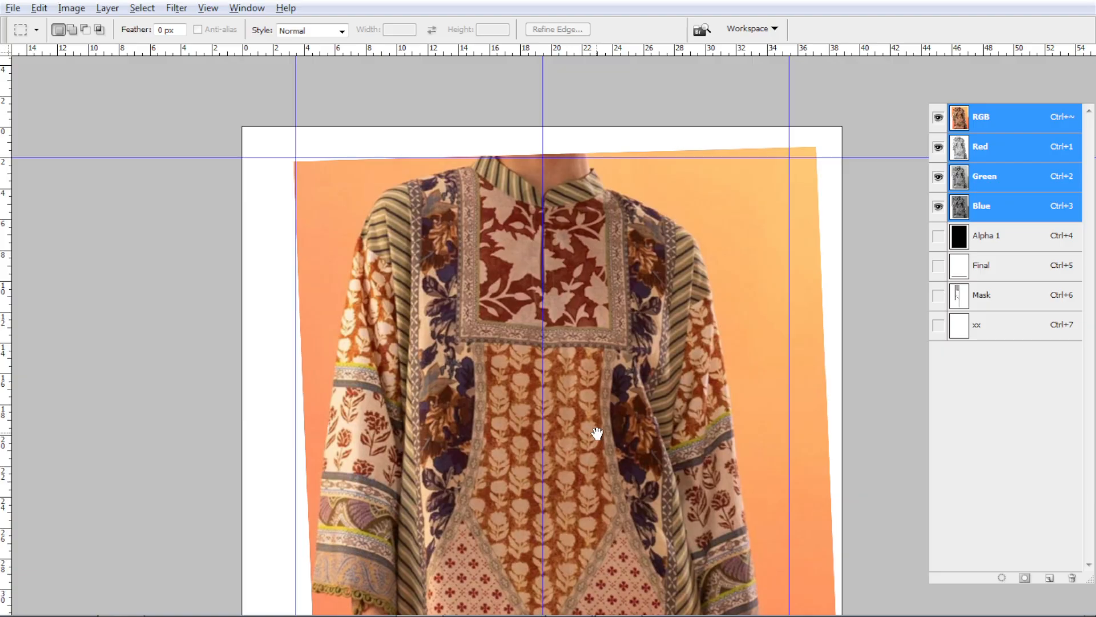
# Step: In the Mask channel, copy the left half of the panel layout and flip it horizontally onto the right half at the centre guide
pyautogui.hotkey('ctrl', '+')
pyautogui.hotkey('ctrl', '+')
pyautogui.click(1008, 297)
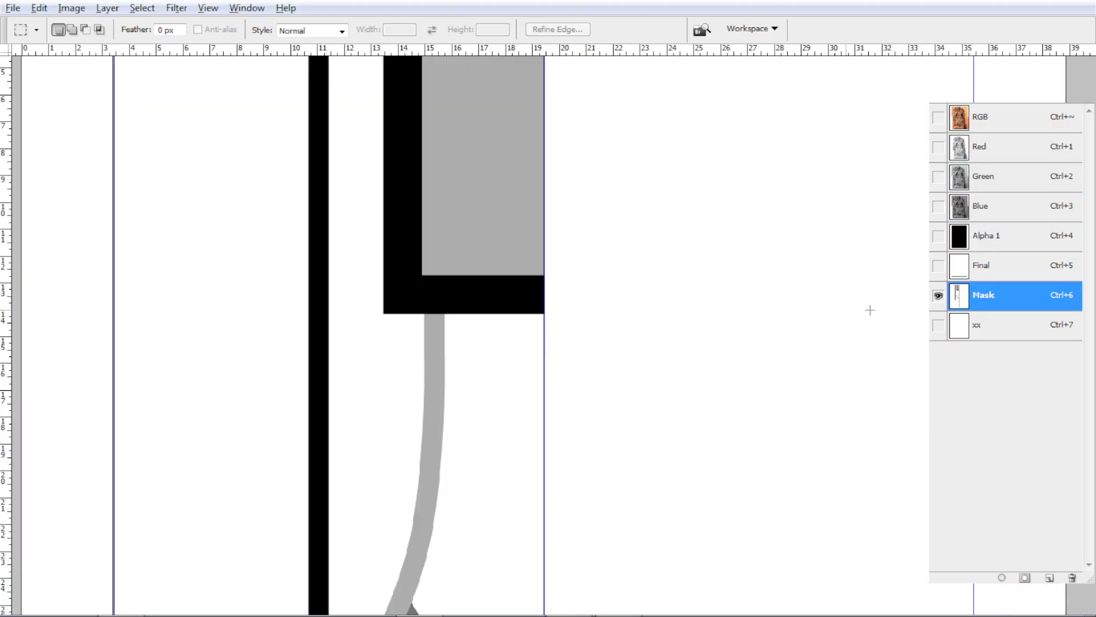
pyautogui.hotkey('ctrl', '-')
pyautogui.hotkey('ctrl', '-')
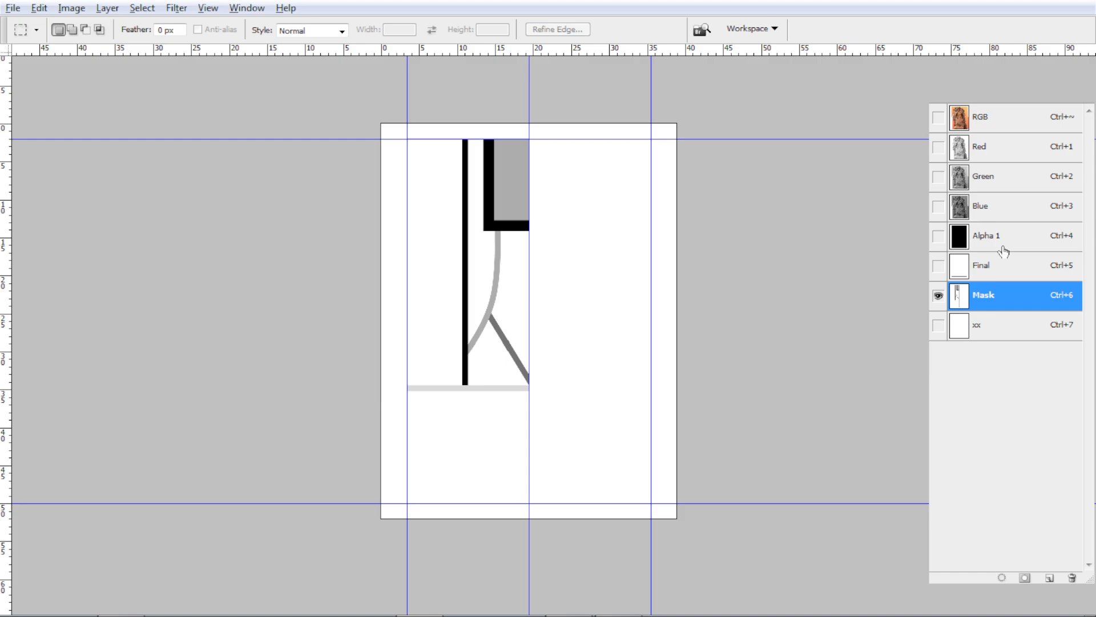
pyautogui.hotkey('ctrl', 'v')
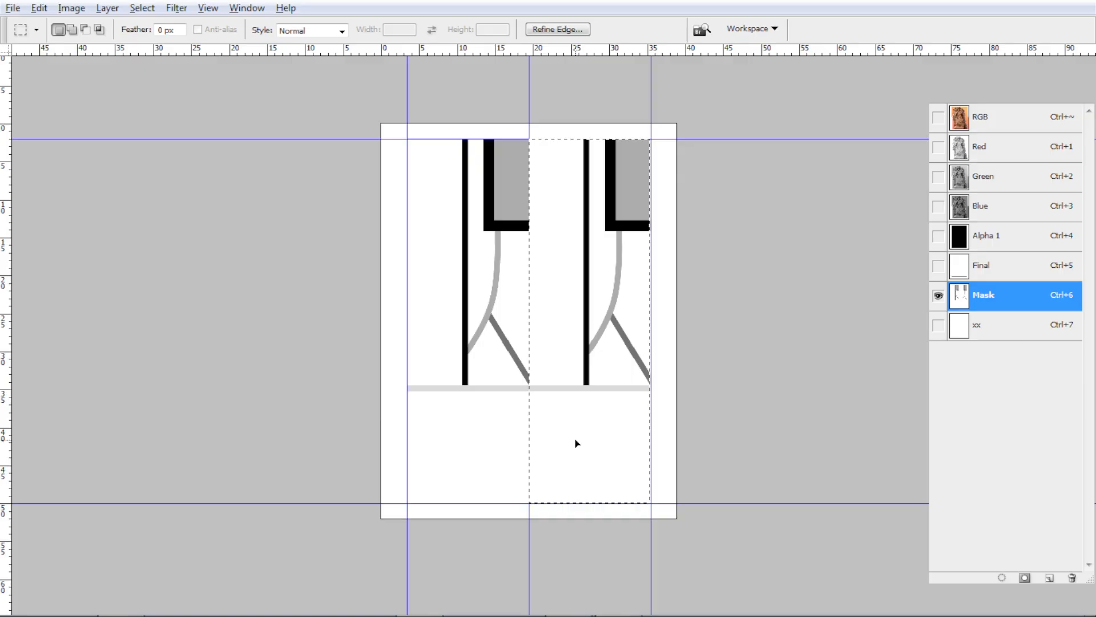
pyautogui.hotkey('ctrl', 'z')
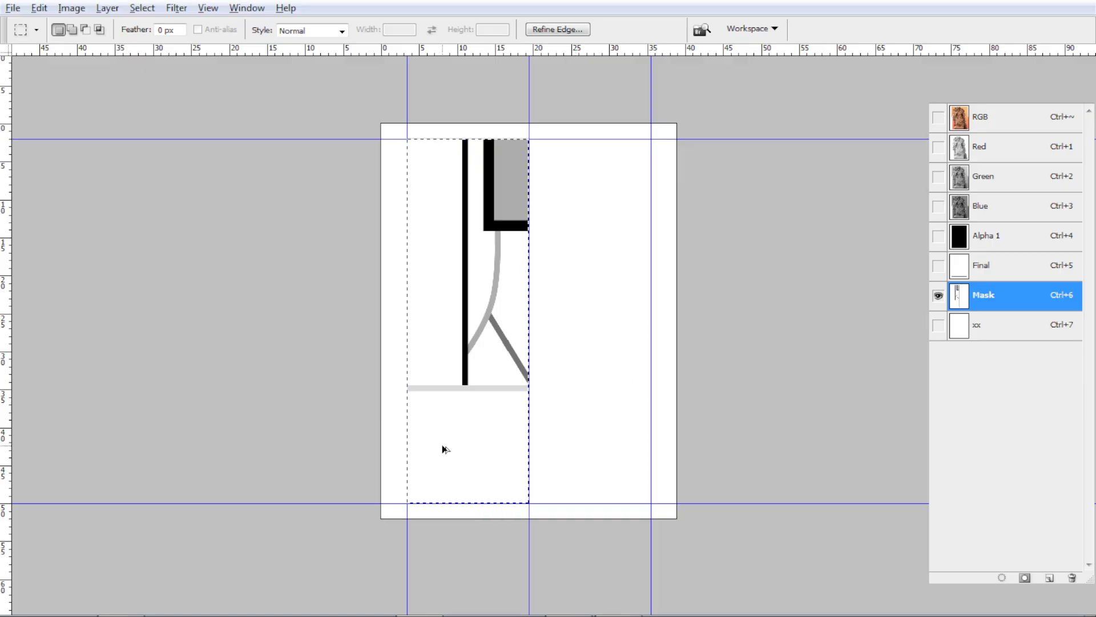
pyautogui.moveTo(443, 449); pyautogui.dragTo(457, 449)
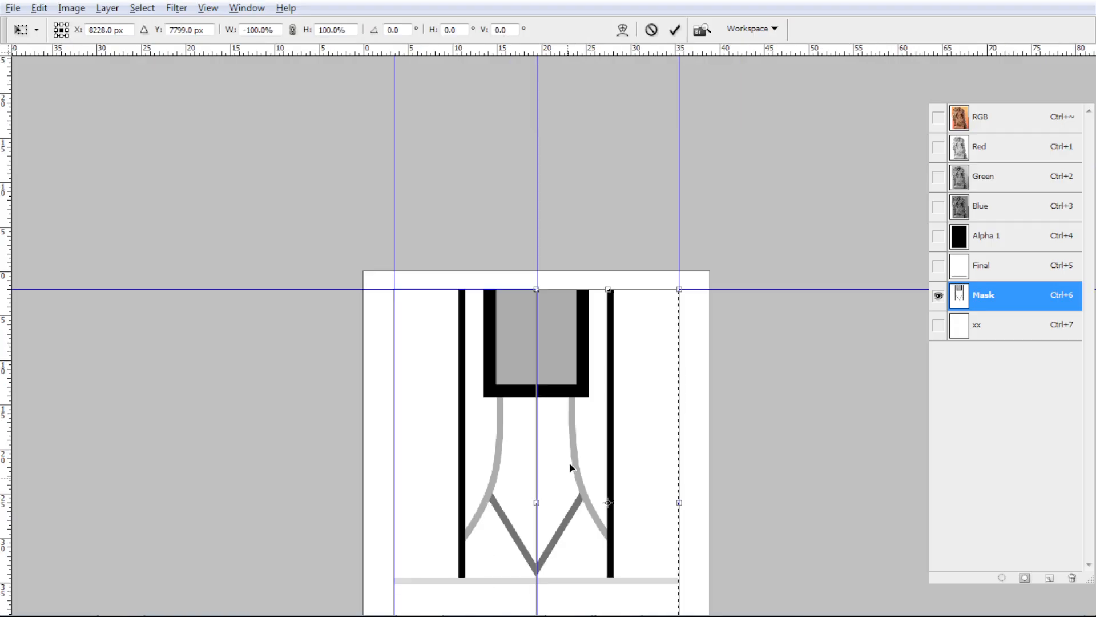
pyautogui.press('Return')
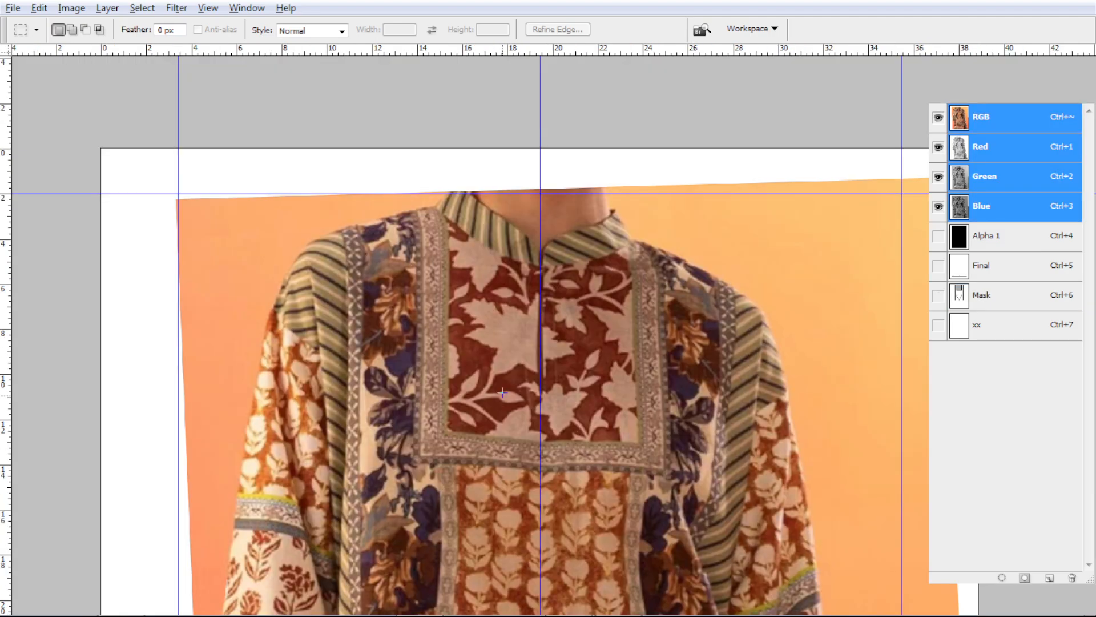
# Step: Examine the yoke, small clover and block-flower prints in the kurta photo, marking out single repeats with rectangular selections
pyautogui.moveTo(537, 389); pyautogui.dragTo(535, 244)
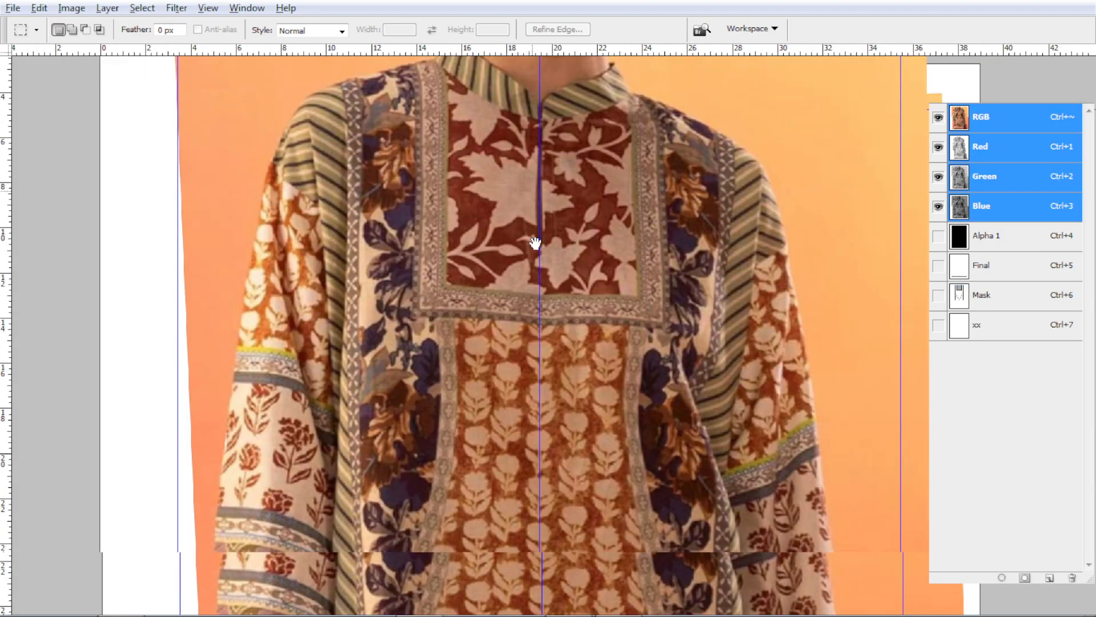
pyautogui.moveTo(407, 141); pyautogui.dragTo(646, 396)
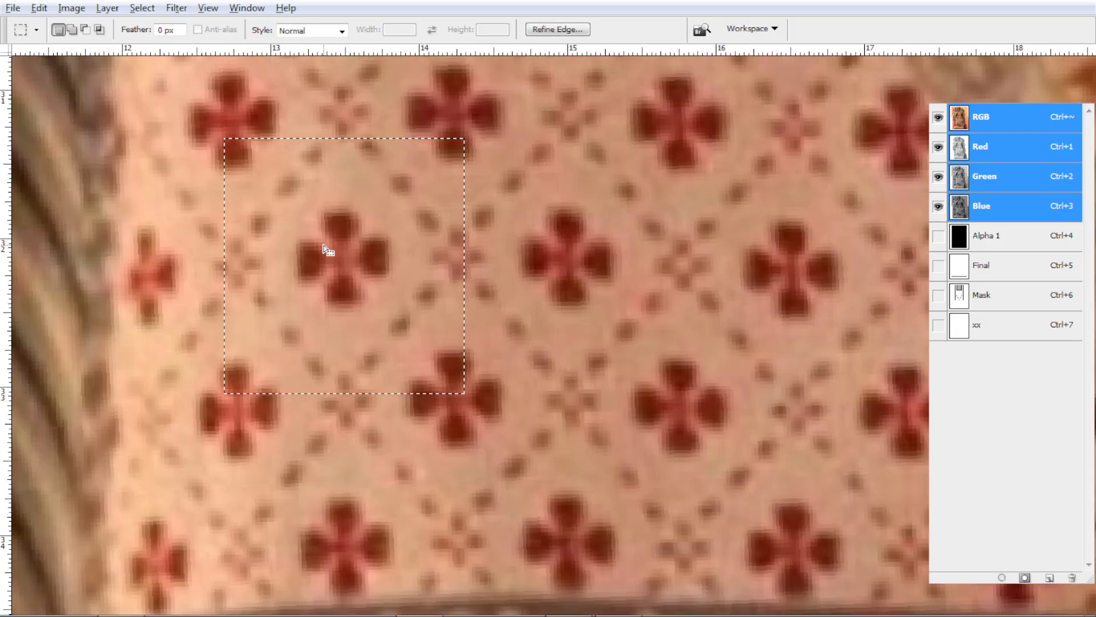
pyautogui.scroll(-3, 649, 336)
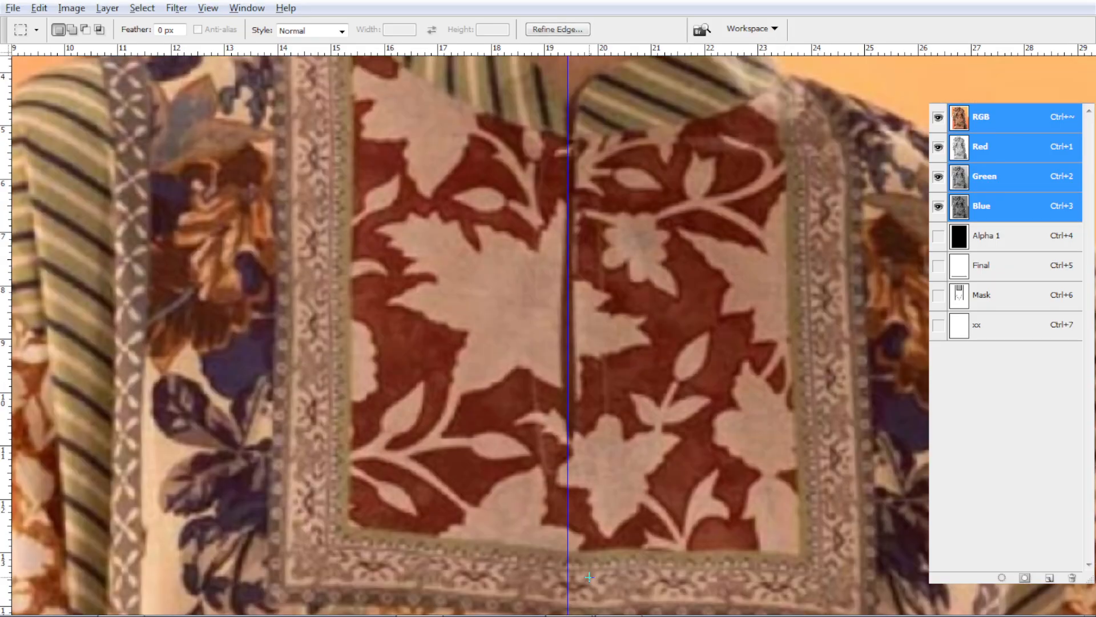
pyautogui.scroll(-1, 589, 577)
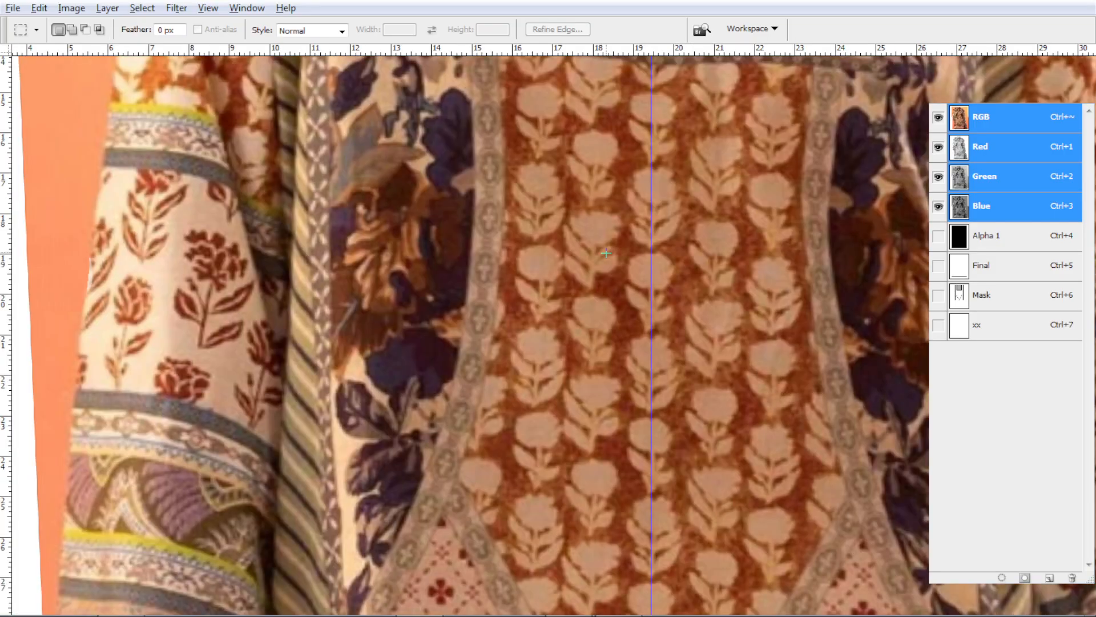
pyautogui.moveTo(582, 211); pyautogui.dragTo(621, 379)
pyautogui.moveTo(621, 379); pyautogui.dragTo(621, 379)
pyautogui.scroll(-1, 731, 514)
pyautogui.moveTo(732, 516); pyautogui.dragTo(749, 403)
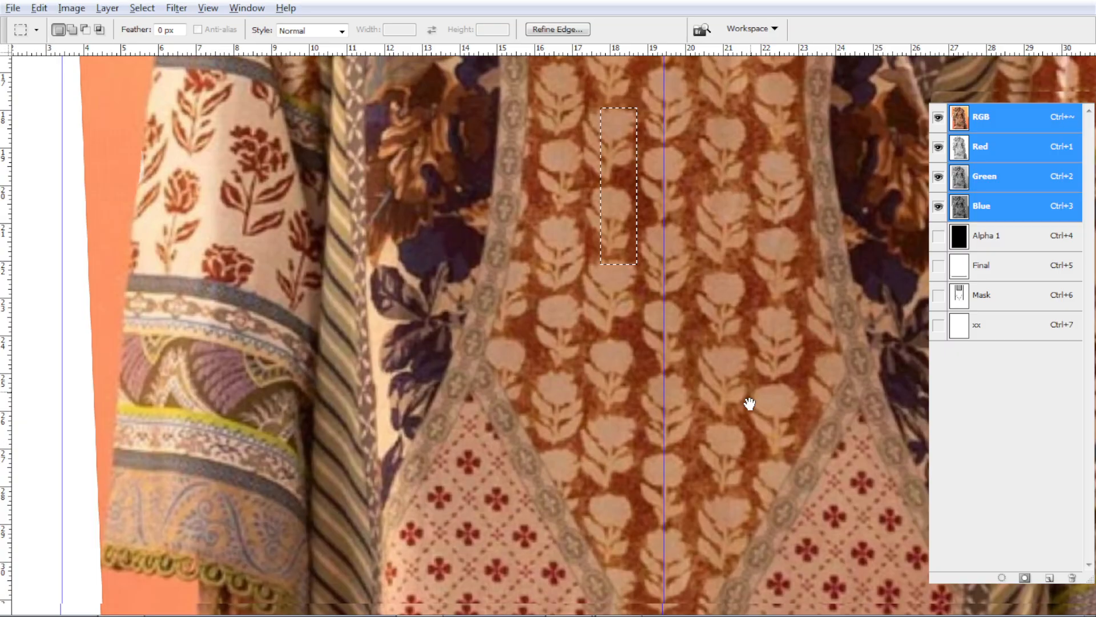
pyautogui.hotkey('ctrl', 'd')
# Step: Select the red leaf print in the Pinterest screenshot and extend the selection out to the edges of the print
pyautogui.hotkey('ctrl', '0')
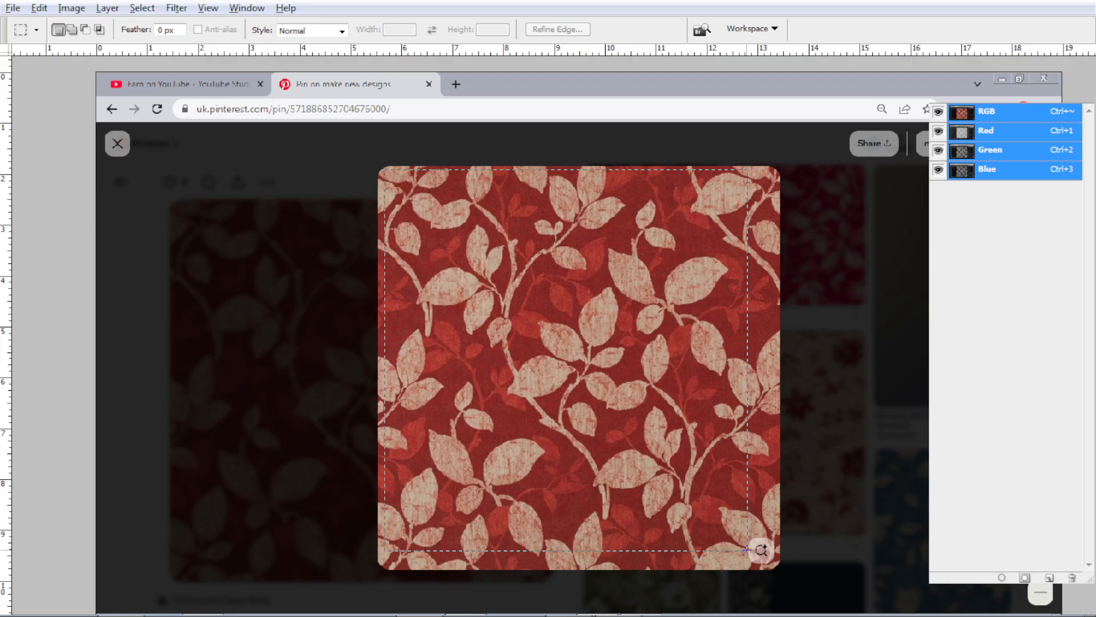
pyautogui.moveTo(746, 549); pyautogui.dragTo(747, 551)
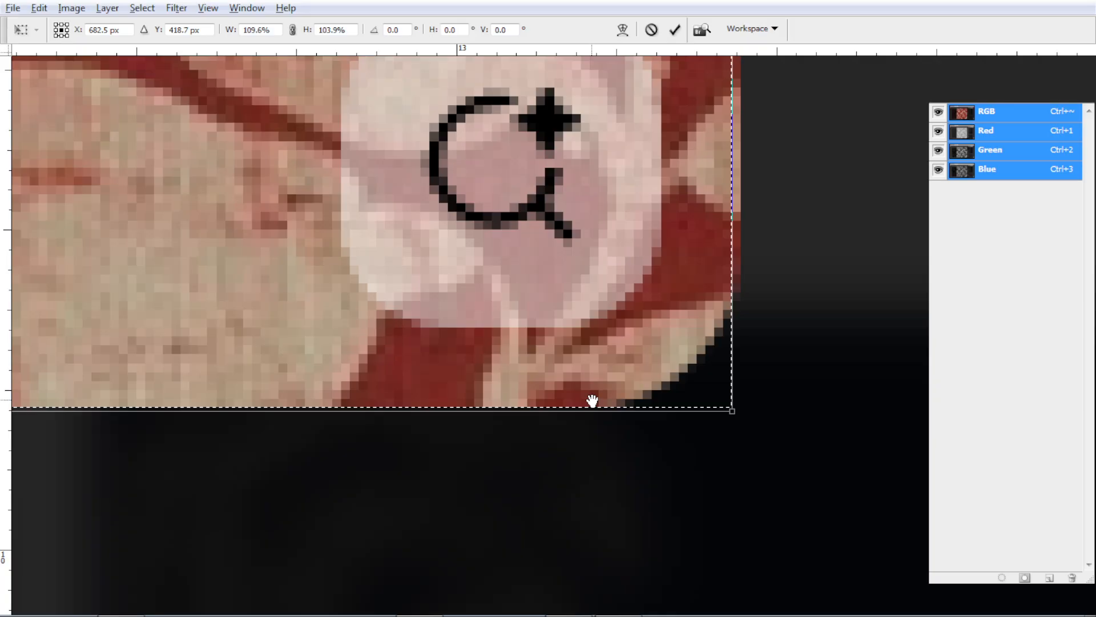
pyautogui.moveTo(592, 401); pyautogui.dragTo(588, 485)
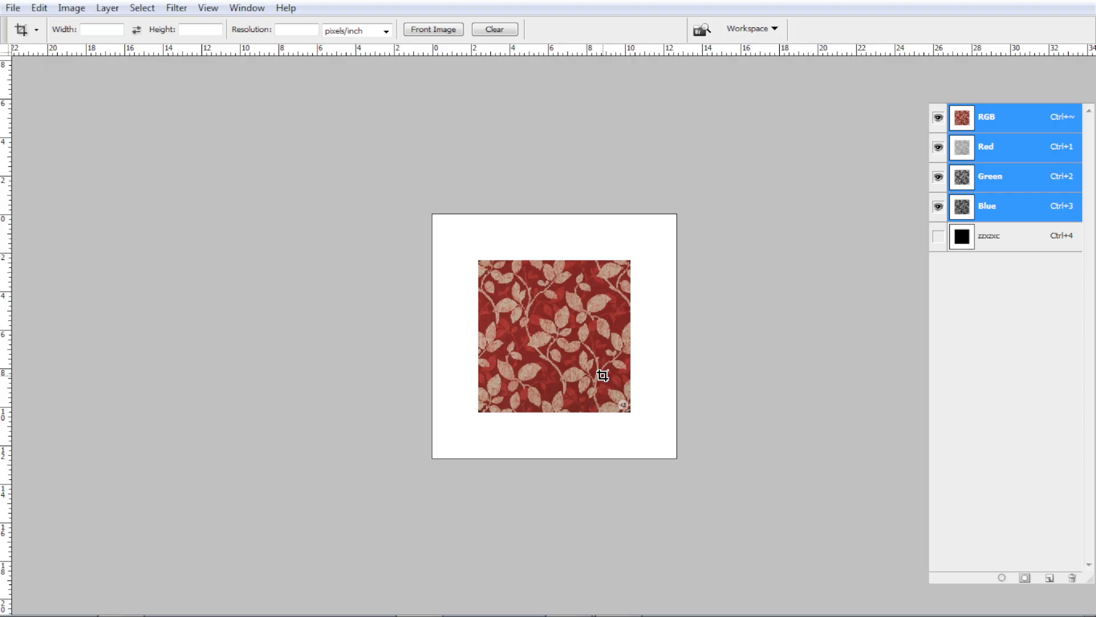
# Step: Extend the red leaf print into a continuous repeat by placing matching copies beside, above and below it along the guides
pyautogui.scroll(5, 602, 376)
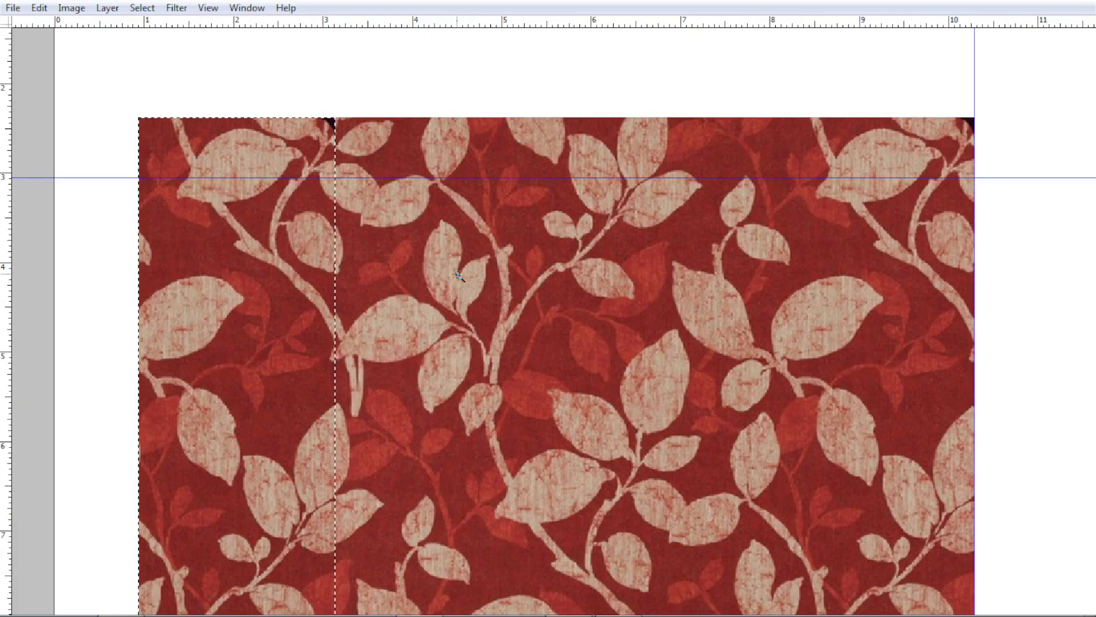
pyautogui.press('Right')
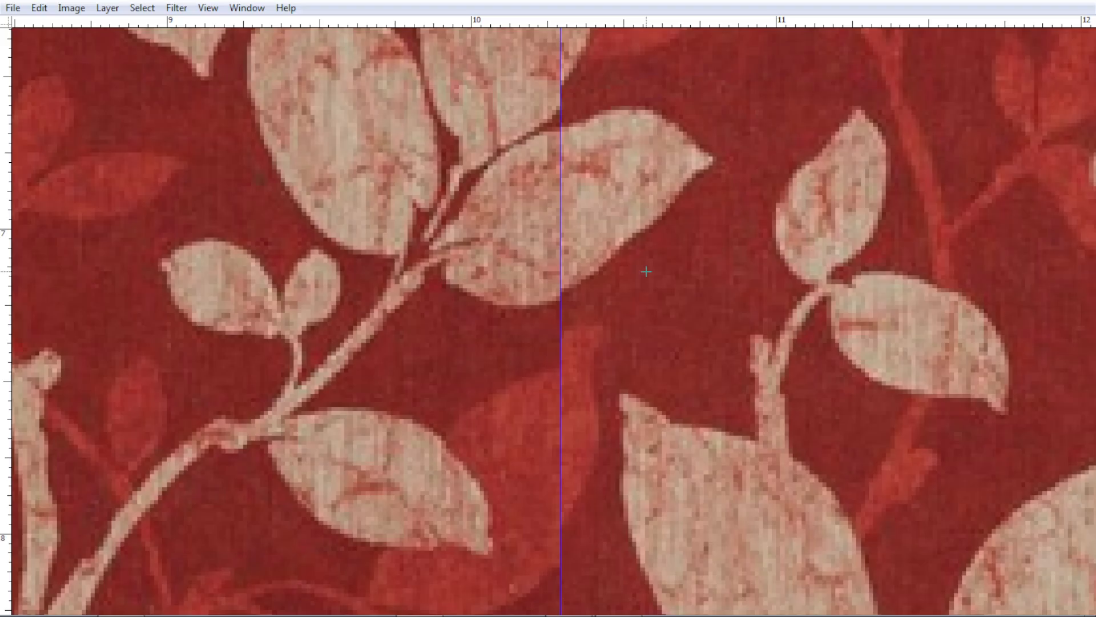
pyautogui.press('z')
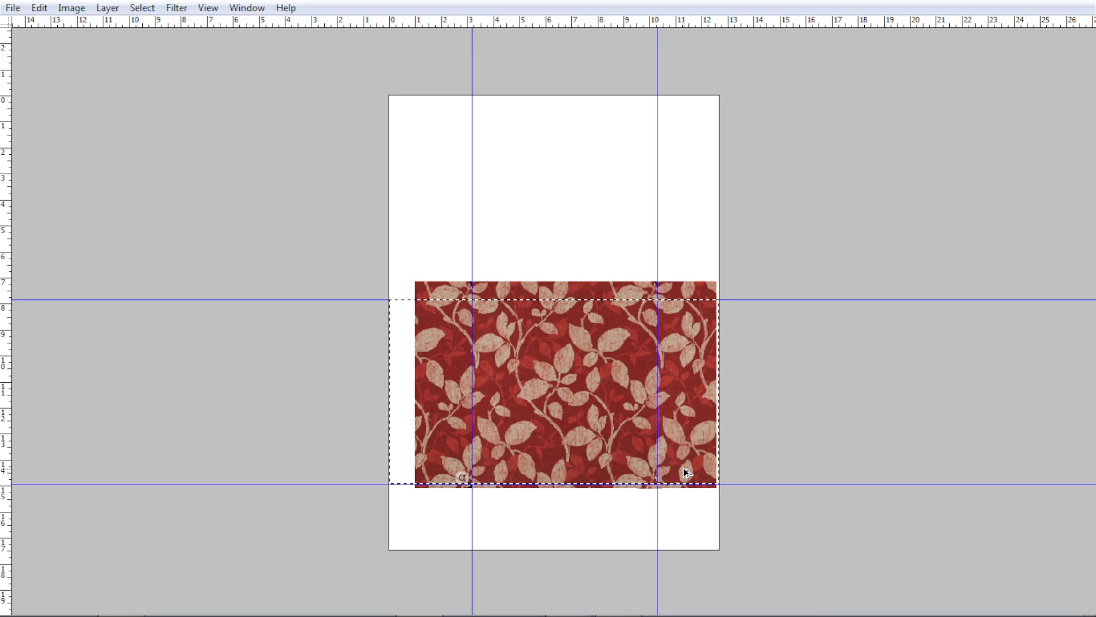
pyautogui.moveTo(687, 471); pyautogui.dragTo(706, 375)
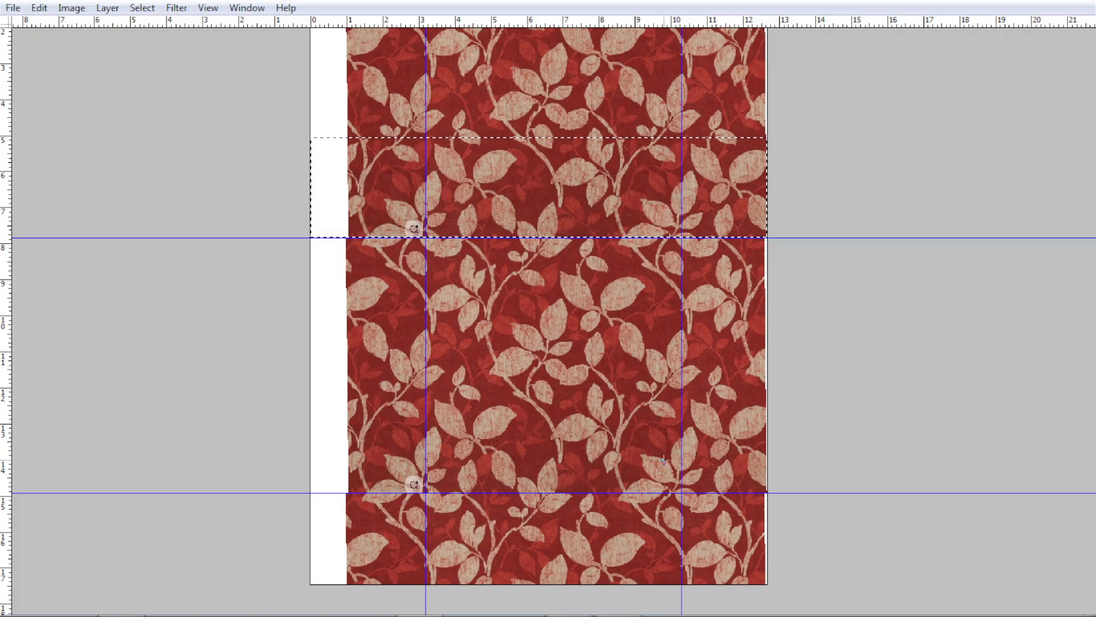
pyautogui.hotkey('ctrl', 'd')
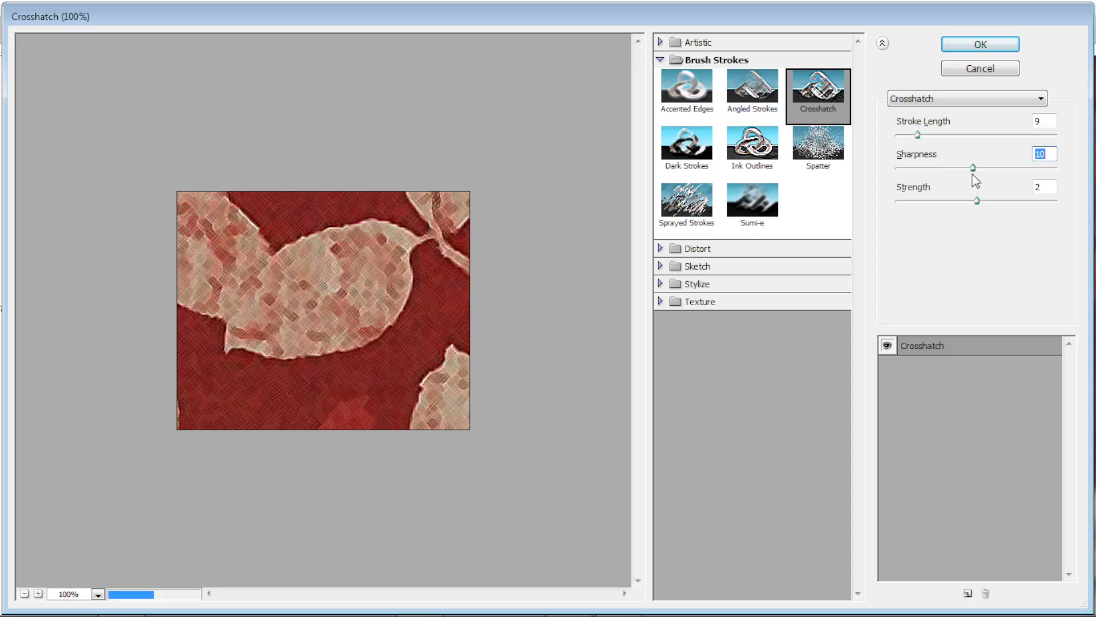
# Step: Apply the Crosshatch filter to the leaf print with Stroke Length 9, Sharpness 10 and Strength 2
pyautogui.moveTo(977, 201); pyautogui.dragTo(991, 201)
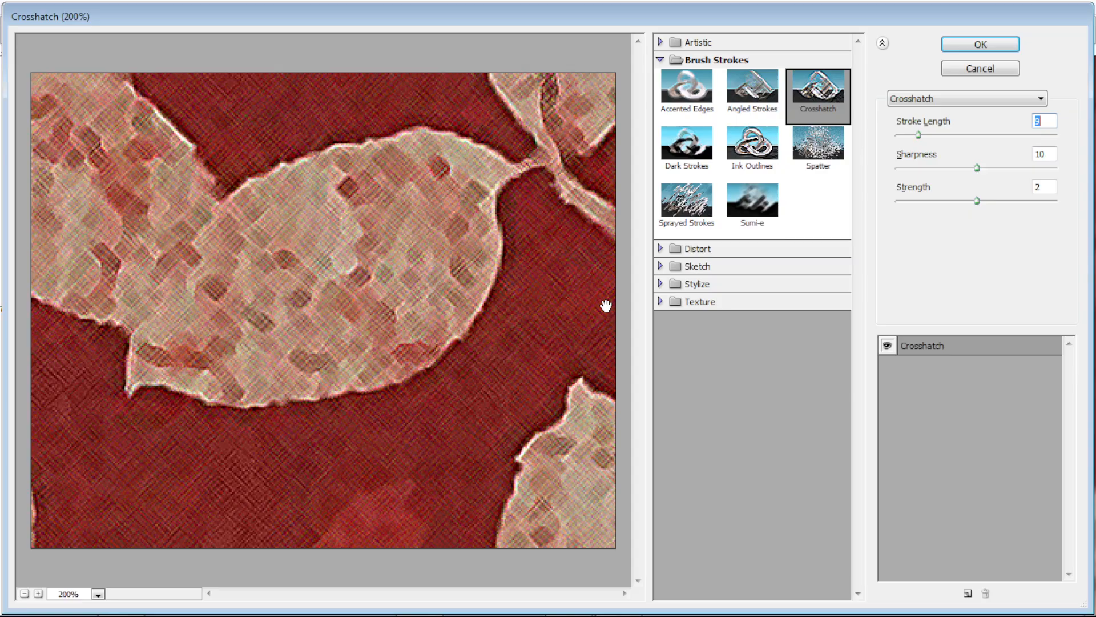
pyautogui.press('Return')
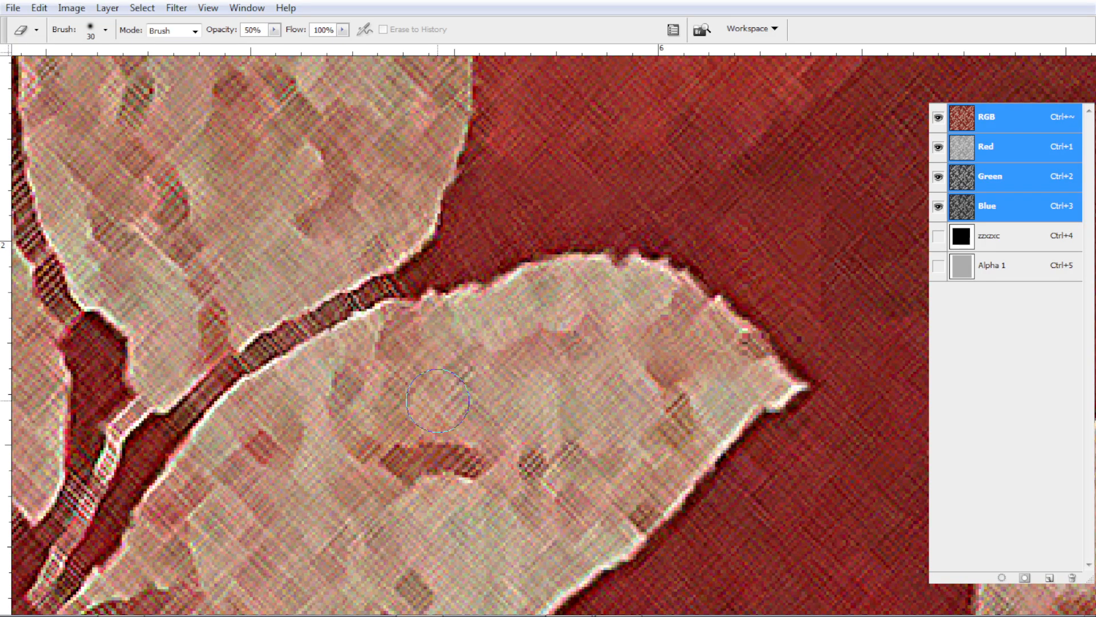
# Step: Review the crosshatched leaf print as a whole repeat
pyautogui.hotkey('ctrl', '-')
pyautogui.hotkey('ctrl', '-')
pyautogui.hotkey('ctrl', '-')
pyautogui.hotkey('ctrl', '-')
pyautogui.hotkey('ctrl', '-')
pyautogui.hotkey('ctrl', '-')
pyautogui.hotkey('ctrl', '-')
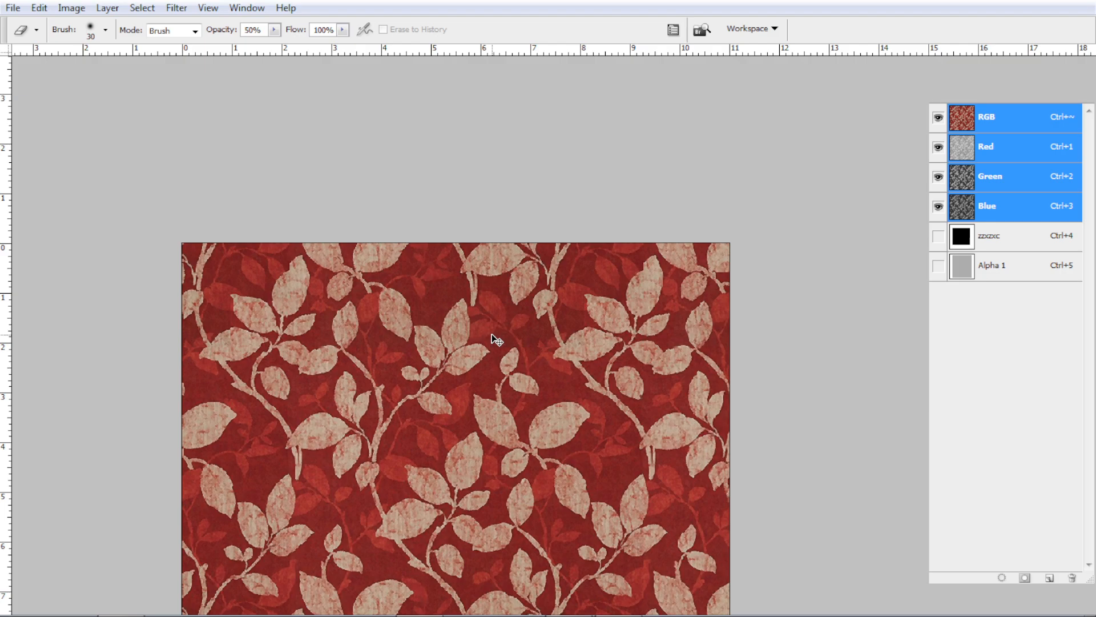